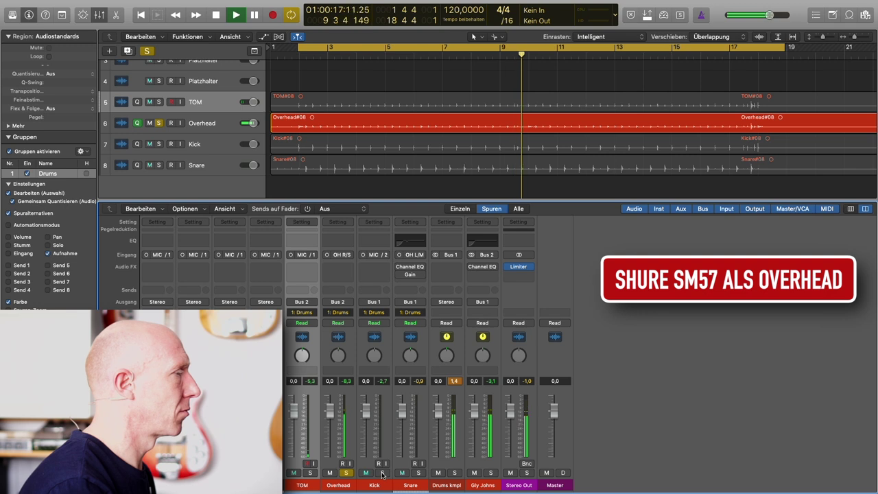
# Audition the Kick and Snare channels one after the other in solo, and clear the solo when done.
pyautogui.click(382, 473)
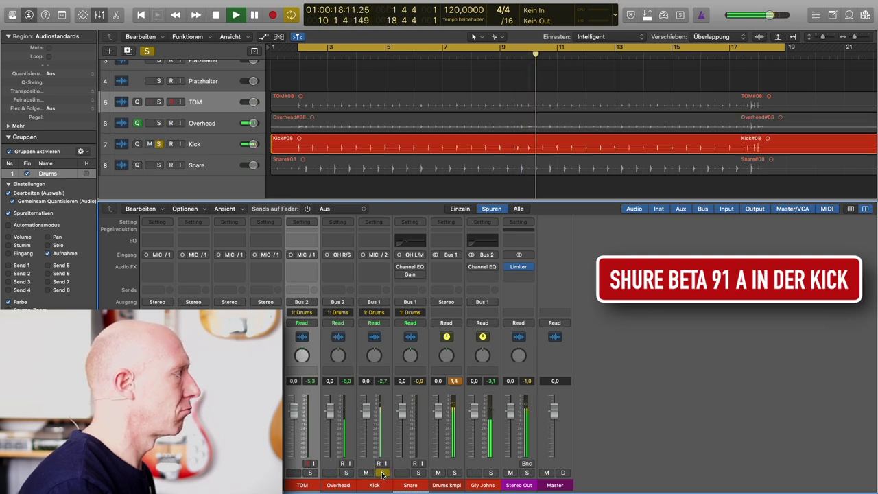
pyautogui.click(418, 473)
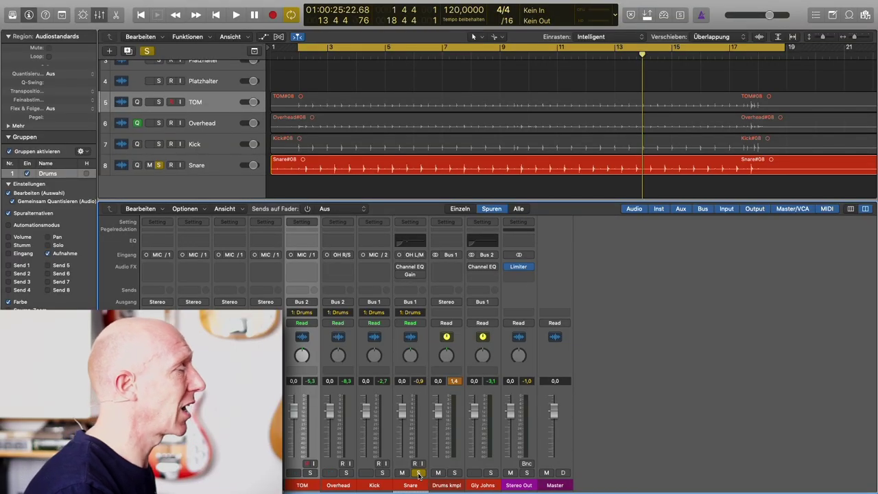
pyautogui.click(418, 473)
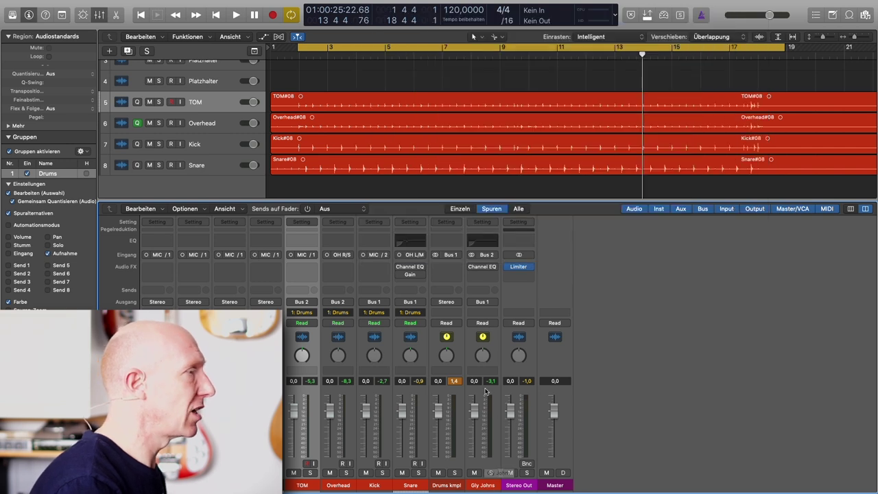
# Pan the TOM channel to +63 and the Overhead channel to -20.
pyautogui.click(494, 362)
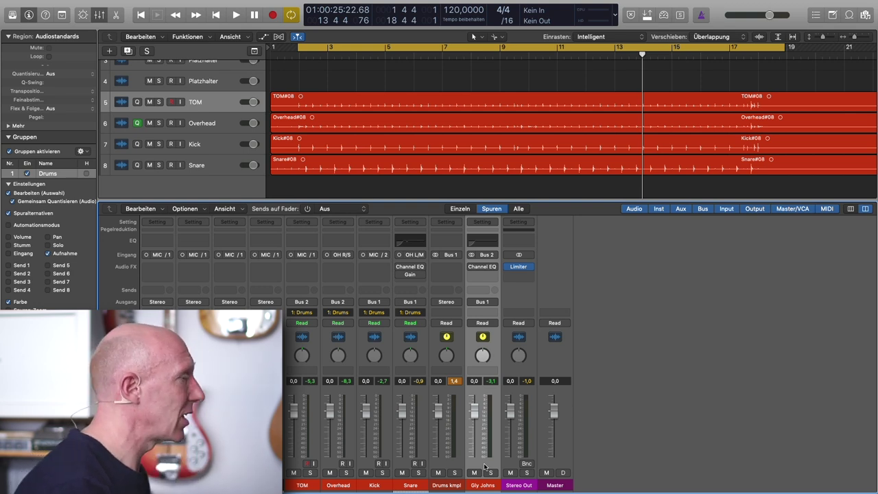
pyautogui.moveTo(305, 359); pyautogui.dragTo(294, 232)
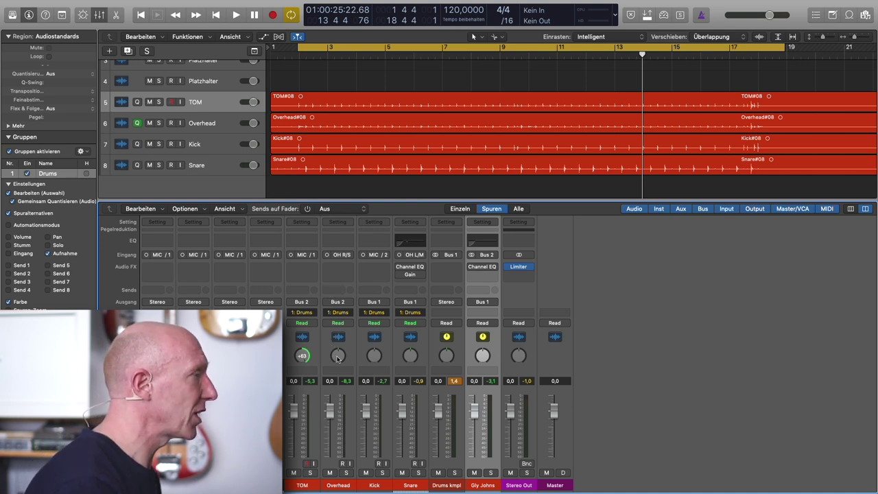
pyautogui.moveTo(337, 356); pyautogui.dragTo(336, 371)
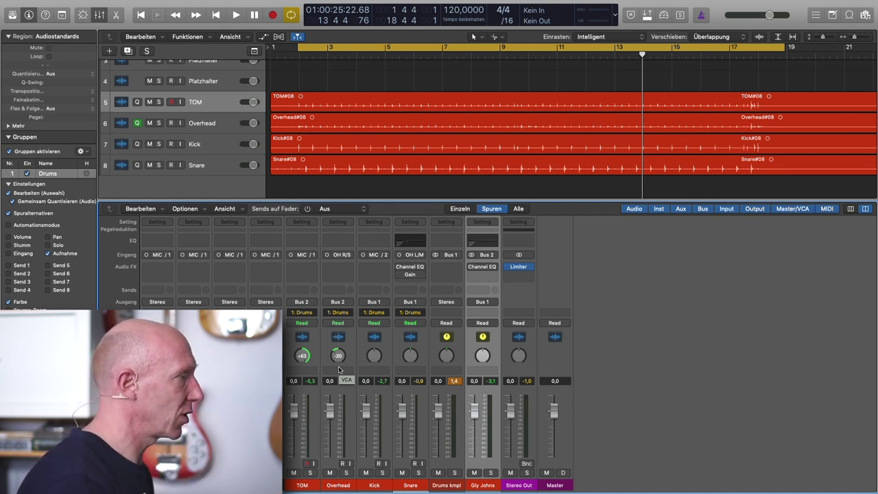
# Listen to the Gly Johns bus in solo from the cycle start, and to the full drum mix without solo.
pyautogui.click(493, 472)
pyautogui.press('Return')
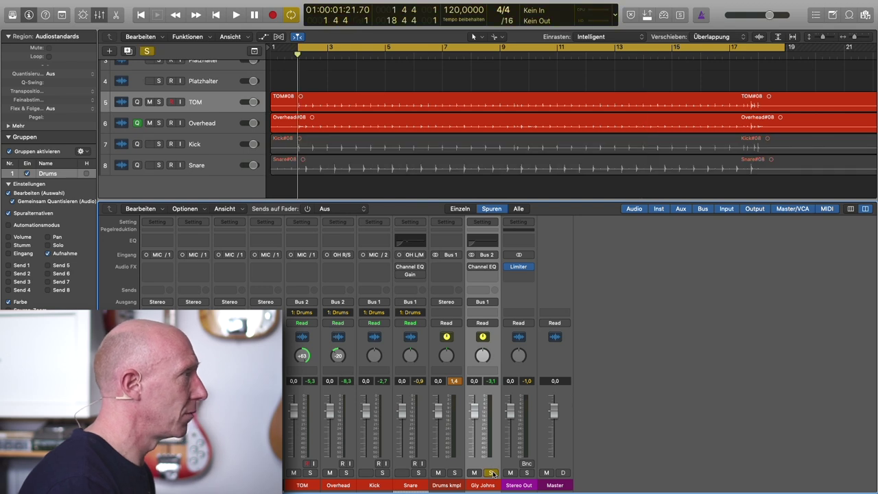
pyautogui.press('space')
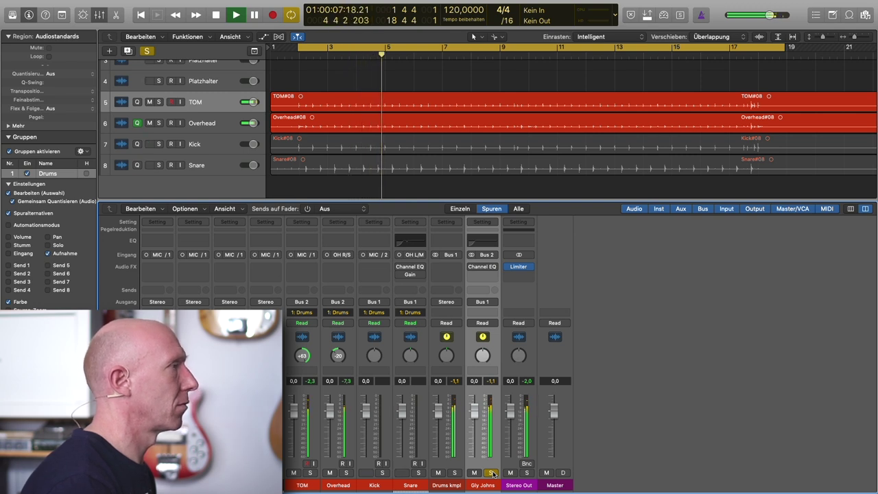
pyautogui.press('space')
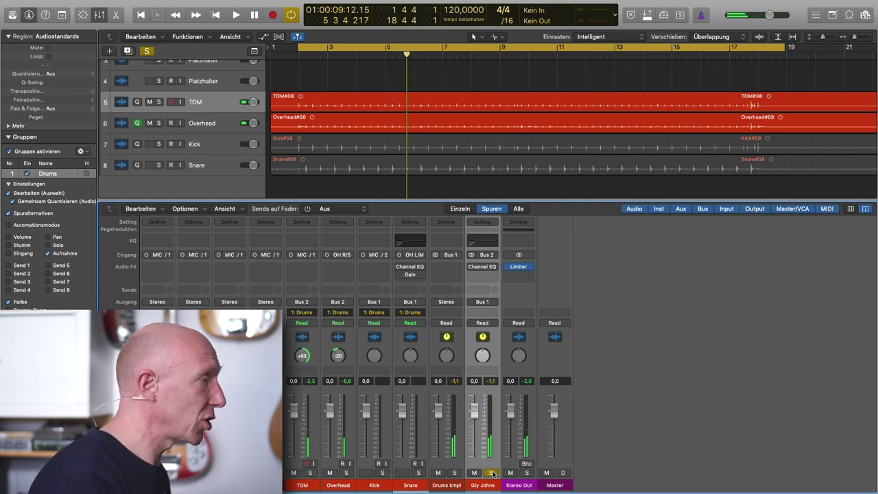
pyautogui.click(492, 473)
pyautogui.press('space')
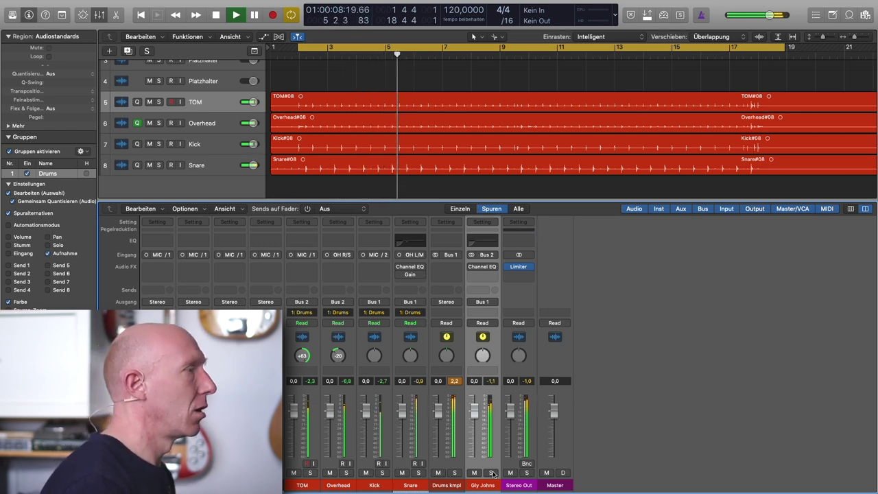
pyautogui.press('space')
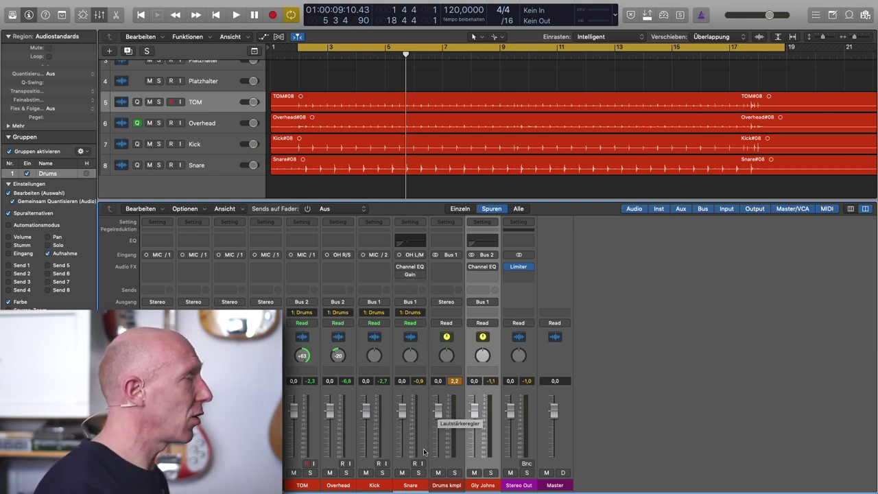
# Solo the Snare channel and open its Channel EQ, switched on, with playback running and the mixer's track area clear.
pyautogui.click(418, 473)
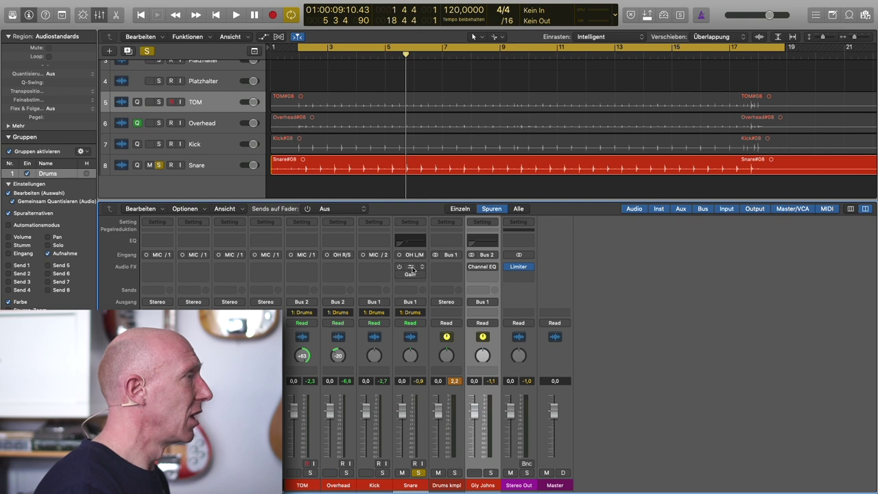
pyautogui.click(411, 269)
pyautogui.moveTo(201, 19); pyautogui.dragTo(495, 115)
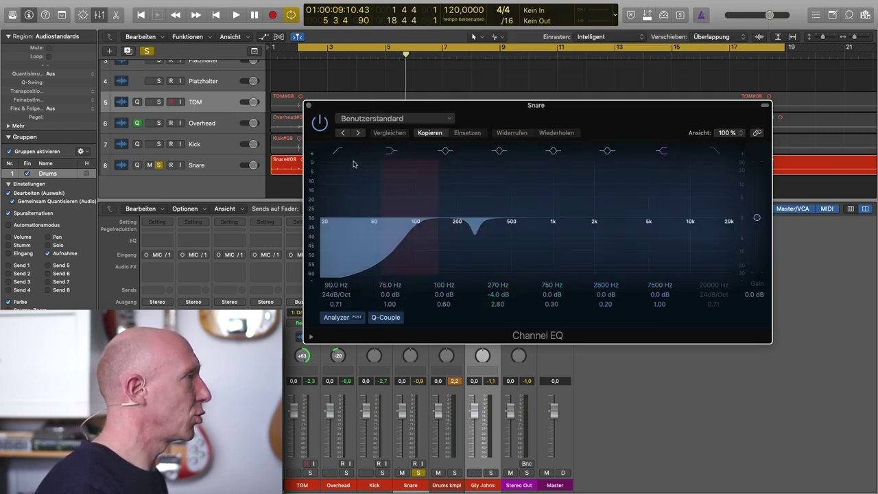
pyautogui.press('space')
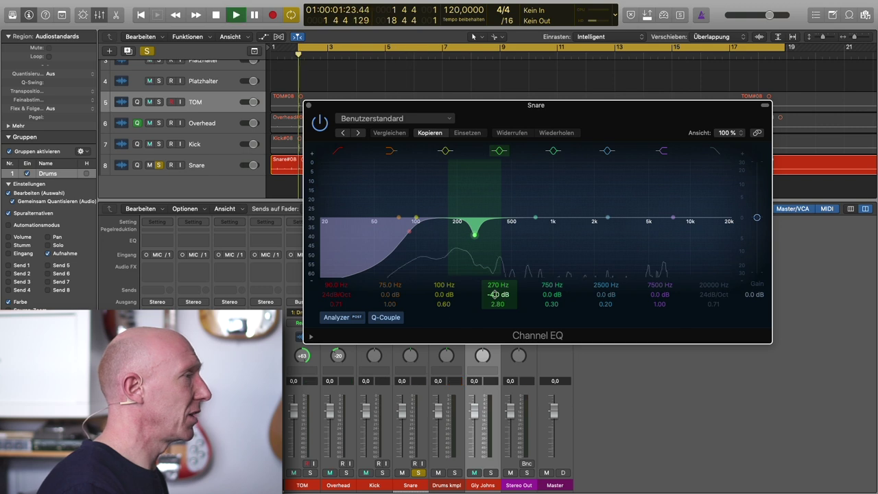
# Boost the Snare EQ's 270 Hz band to +20 dB and compare playback with that band off and on.
pyautogui.moveTo(496, 294); pyautogui.dragTo(496, 250)
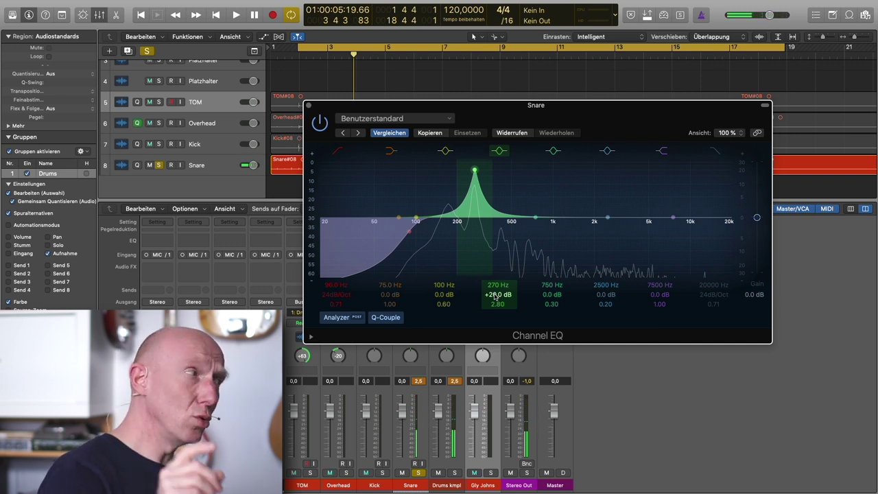
pyautogui.click(496, 151)
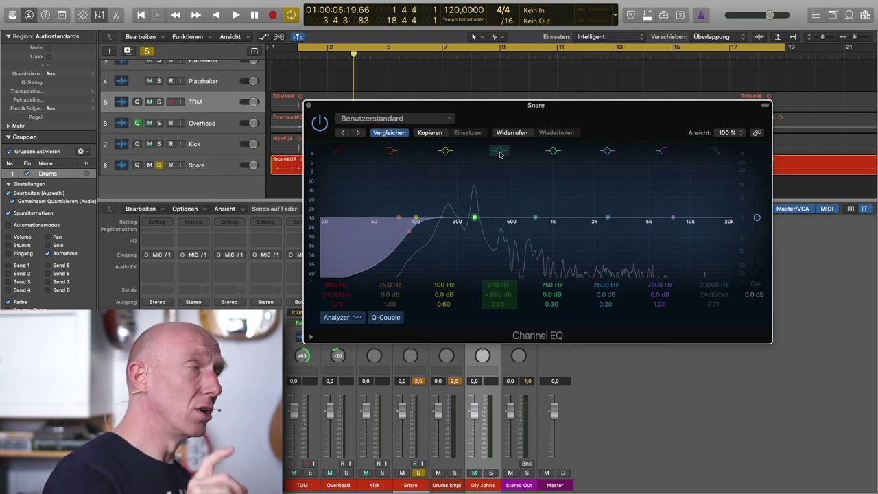
pyautogui.press('space')
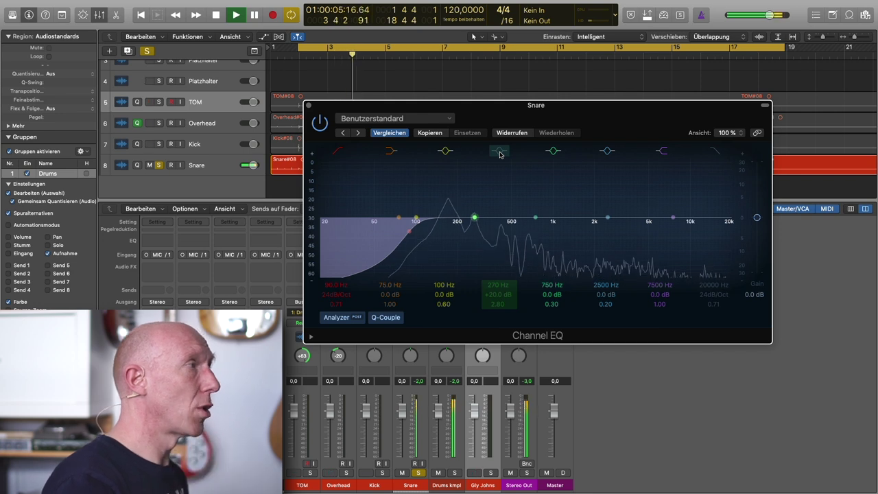
pyautogui.click(499, 151)
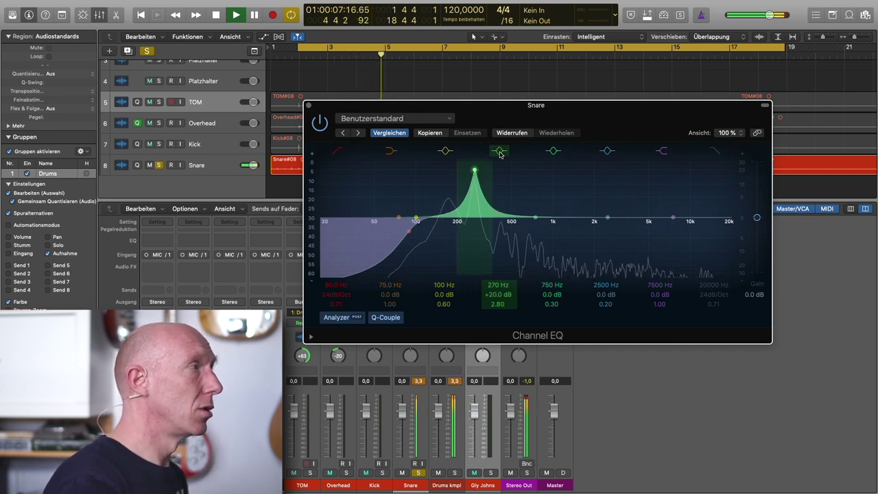
pyautogui.click(499, 153)
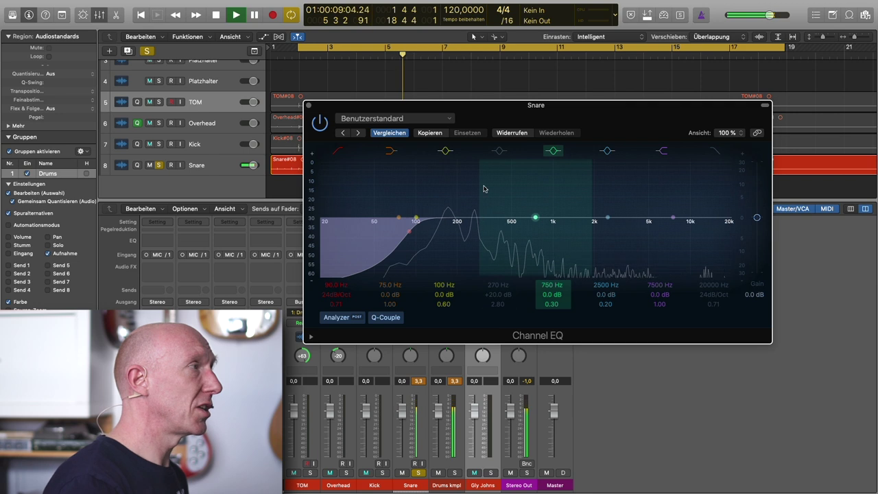
pyautogui.click(498, 152)
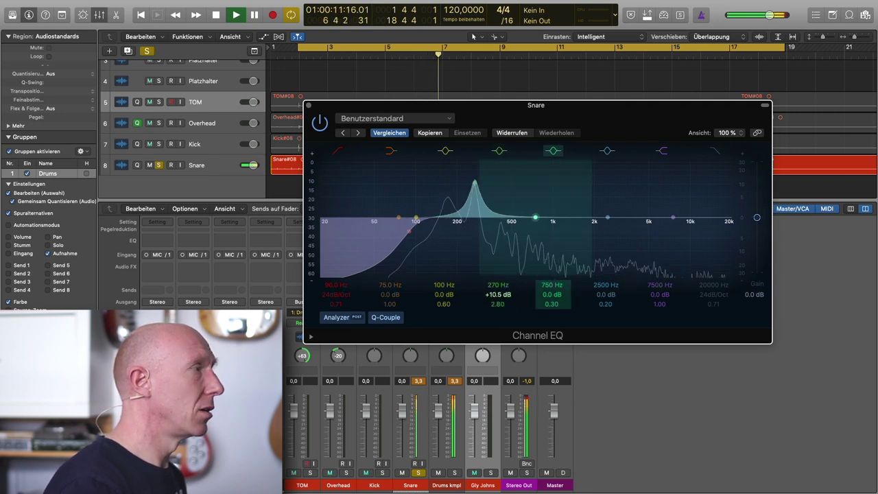
# Set the Snare EQ's 270 Hz band to -5.5 dB, stop playback and close the EQ.
pyautogui.moveTo(494, 291); pyautogui.dragTo(495, 322)
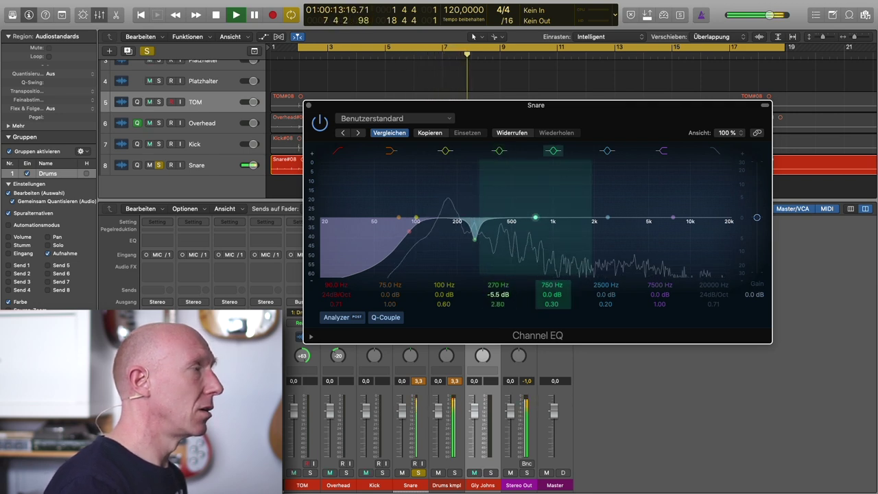
pyautogui.press('space')
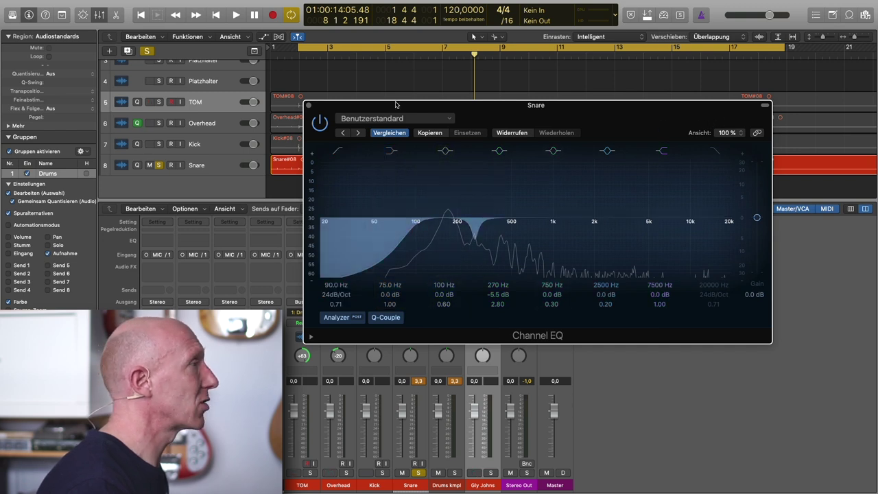
pyautogui.click(307, 105)
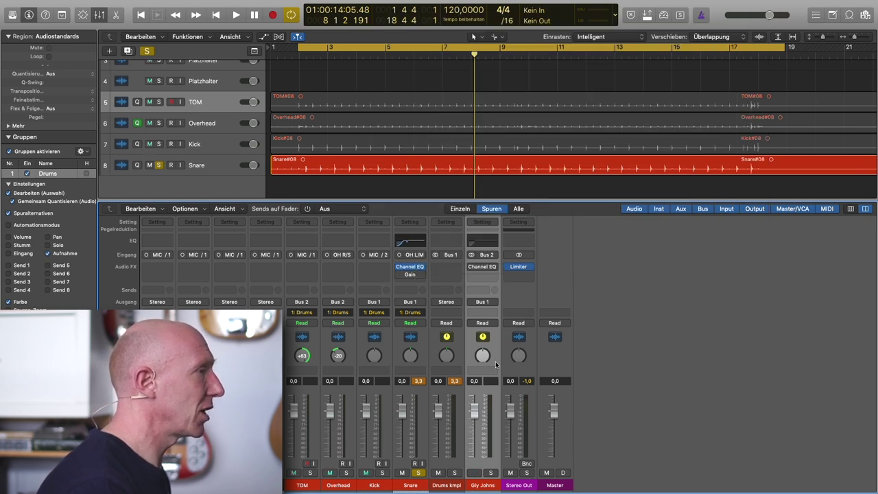
# Open the Channel EQ on the Gly Johns bus, switch it on and close it.
pyautogui.click(488, 269)
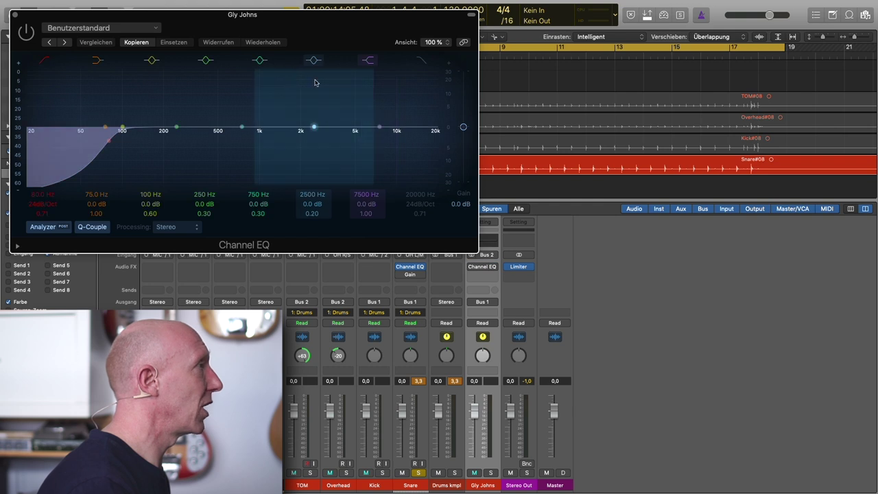
pyautogui.moveTo(198, 11); pyautogui.dragTo(564, 122)
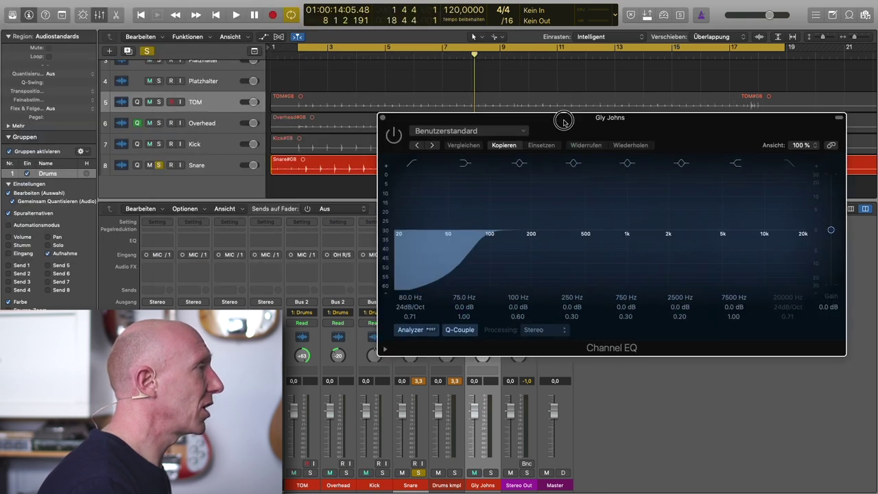
pyautogui.click(396, 134)
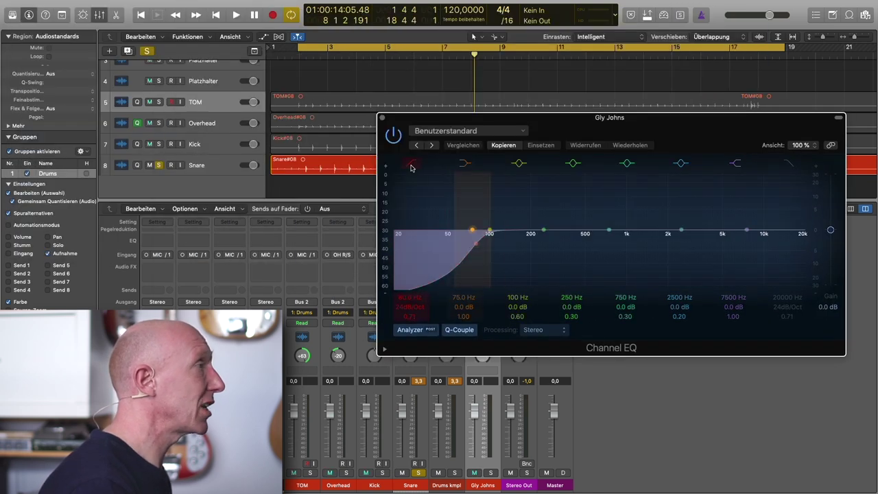
pyautogui.click(383, 118)
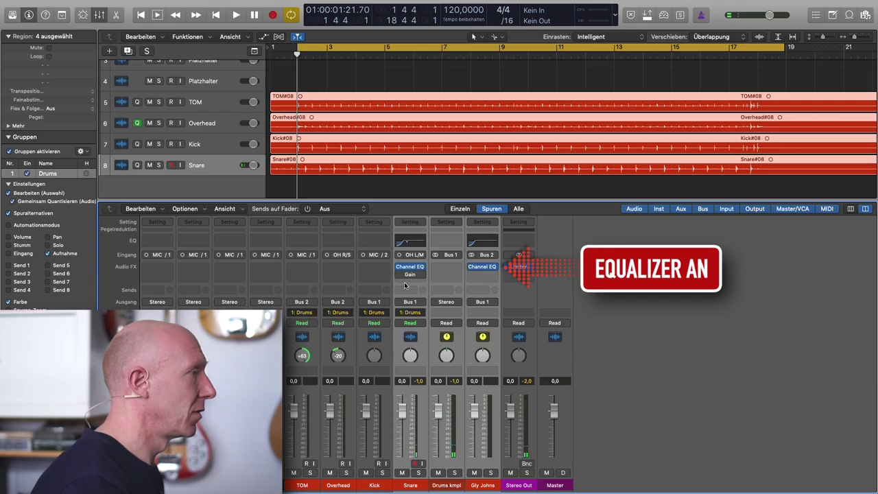
# Compare the full drum mix with the Snare and Gly Johns equalizers bypassed and active during playback.
pyautogui.moveTo(402, 272)
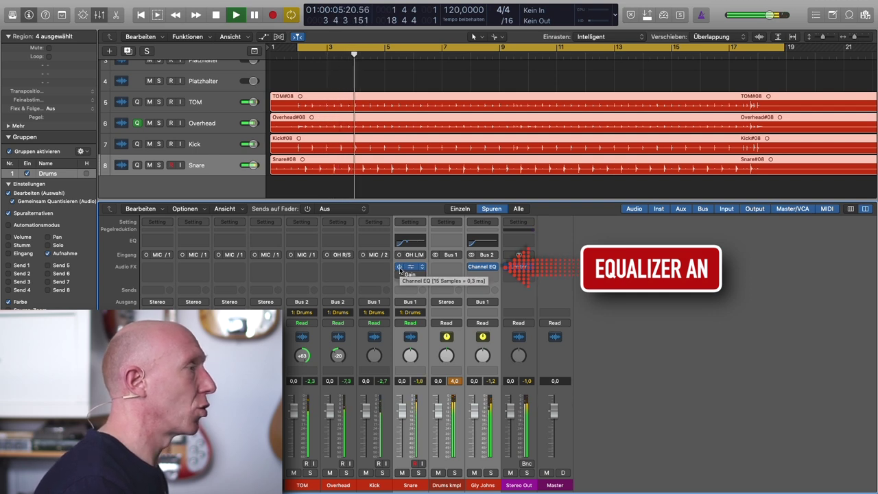
pyautogui.click(400, 267)
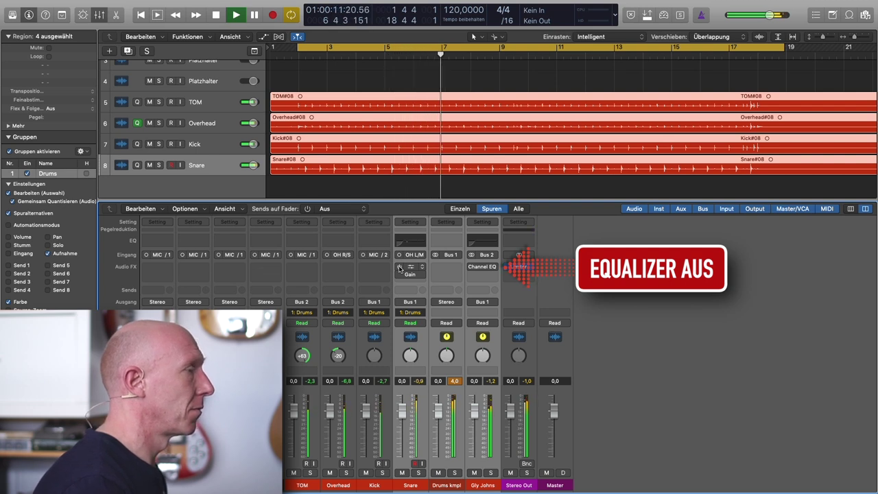
pyautogui.click(400, 268)
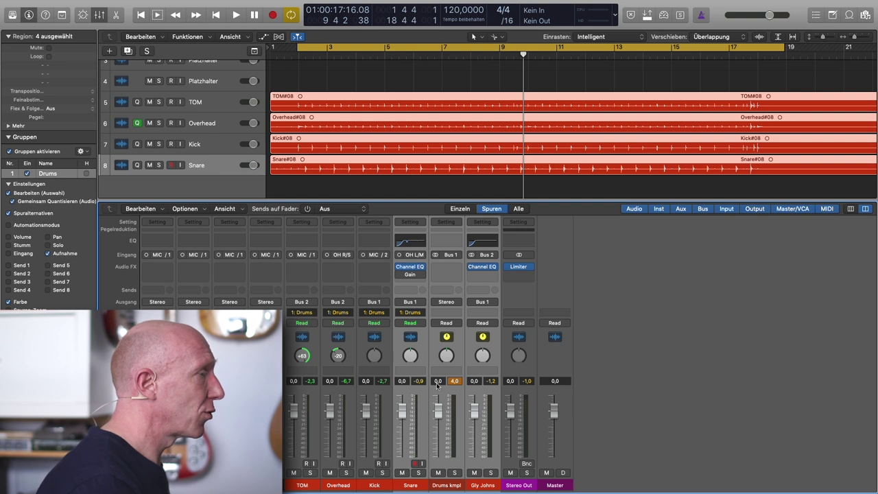
# Select only the Snare channel and open its Gain plug-in in the free area beside the channel strips.
pyautogui.click(421, 418)
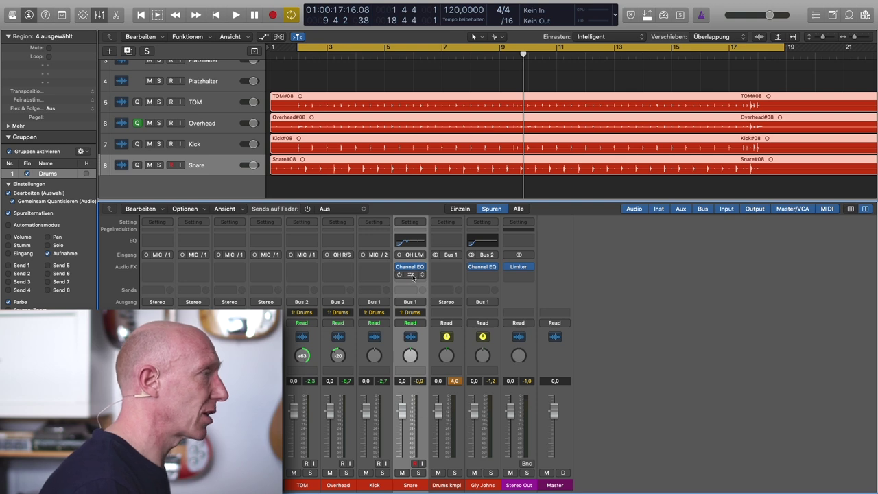
pyautogui.click(412, 278)
pyautogui.moveTo(72, 19); pyautogui.dragTo(609, 214)
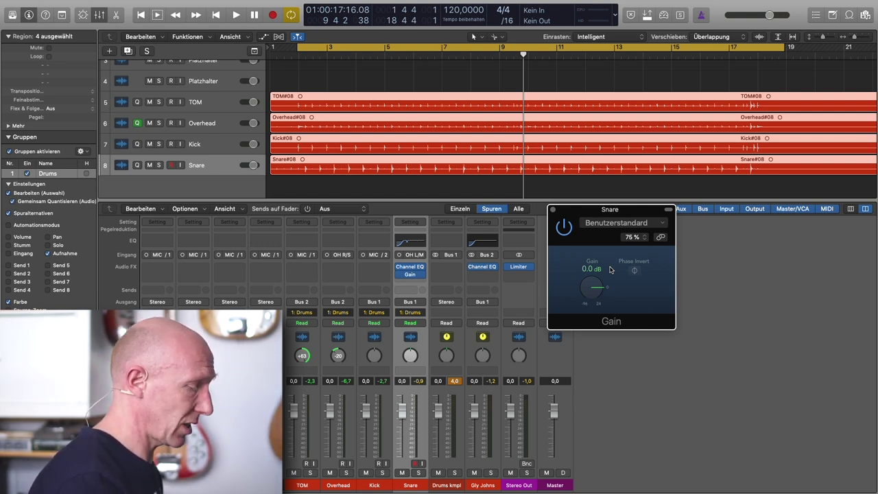
# Play the drum mix from the cycle start and turn on Phase Invert in the Snare's Gain plug-in.
pyautogui.press('Return')
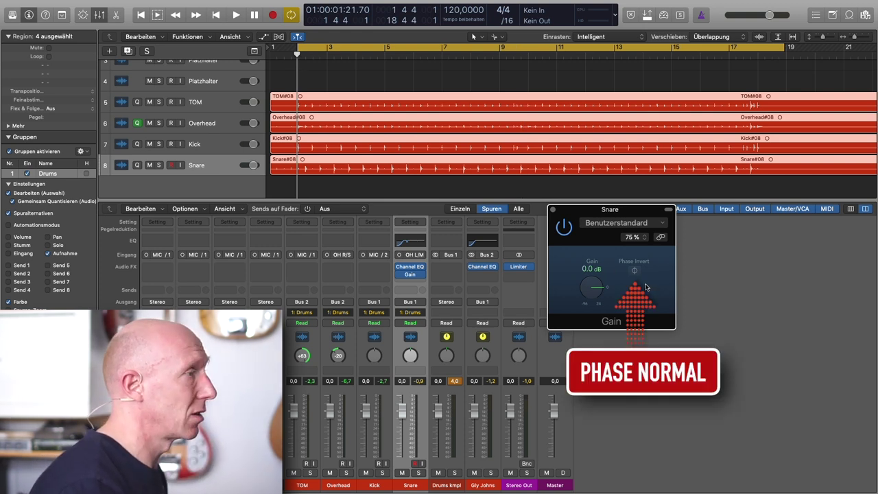
pyautogui.press('space')
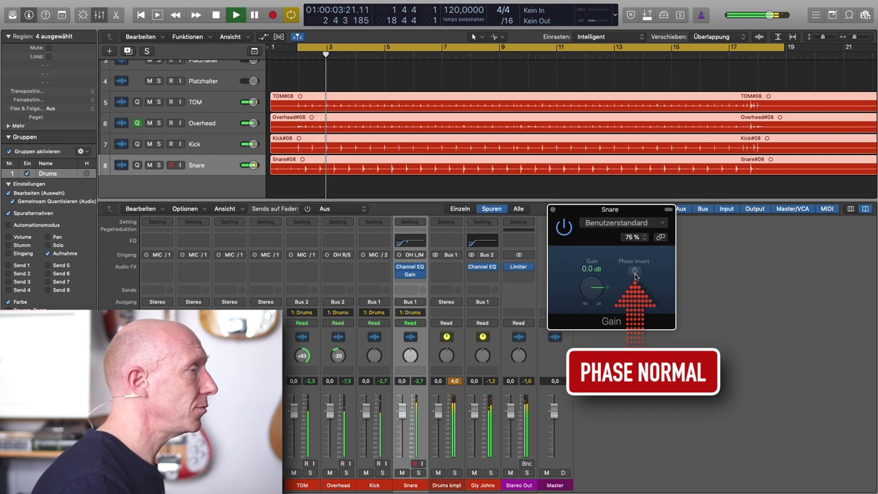
pyautogui.click(636, 271)
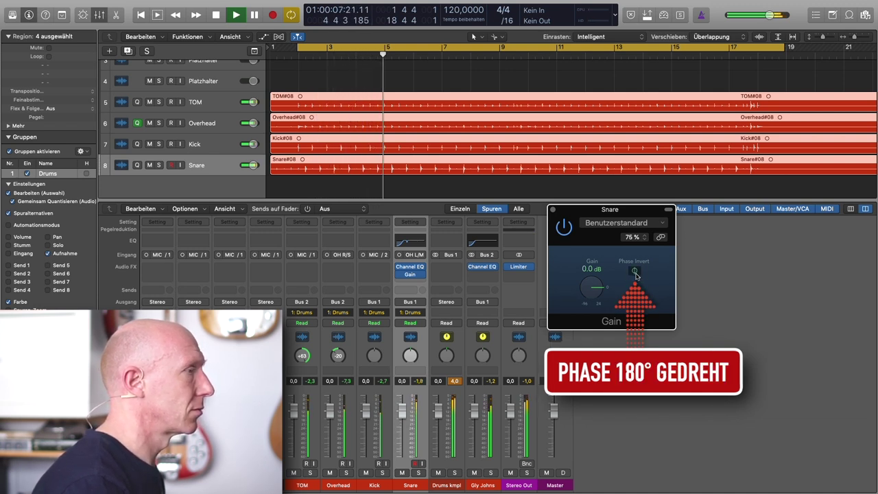
# Compare the drum mix with the Snare's Phase Invert off and on, leave it on, stop playback and close the Gain plug-in.
pyautogui.click(635, 271)
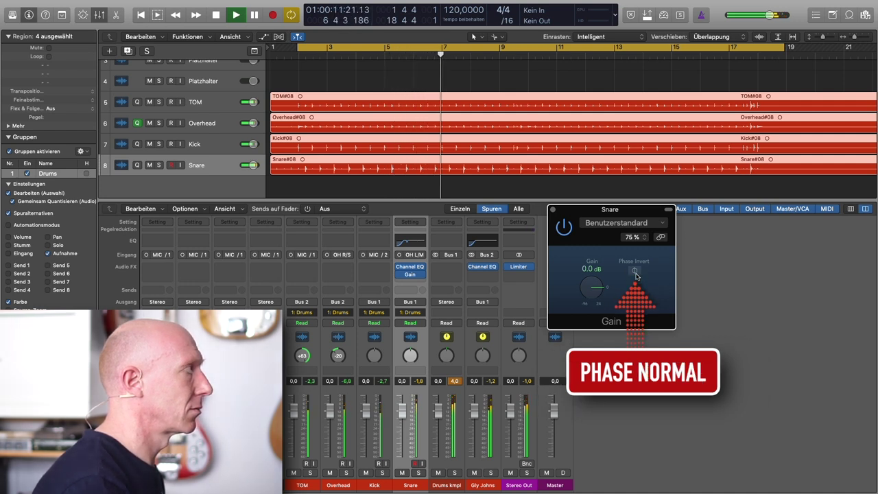
pyautogui.click(635, 272)
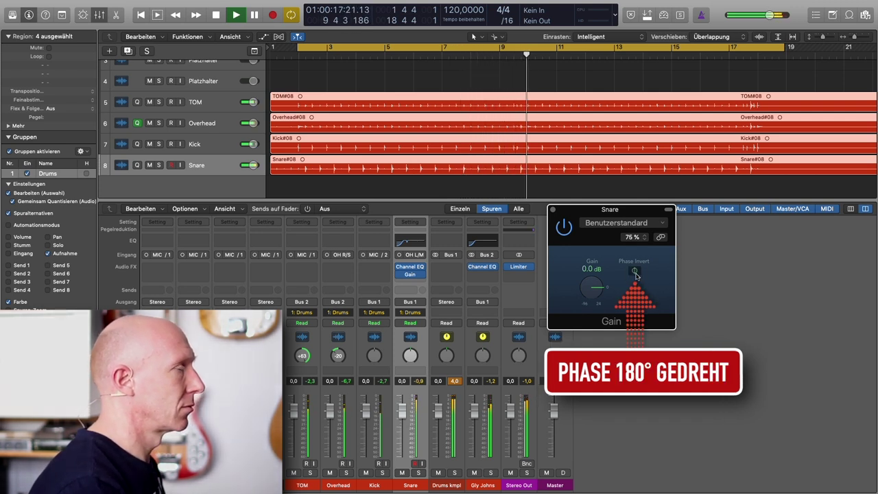
pyautogui.press('space')
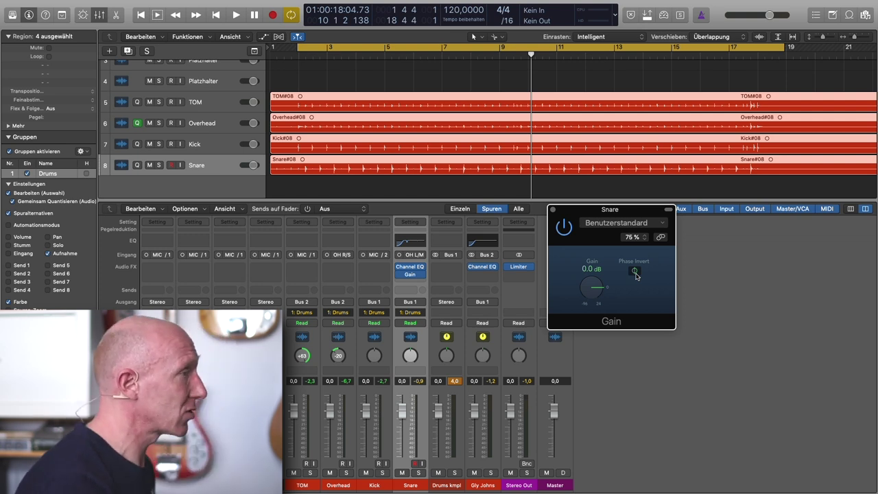
pyautogui.click(553, 211)
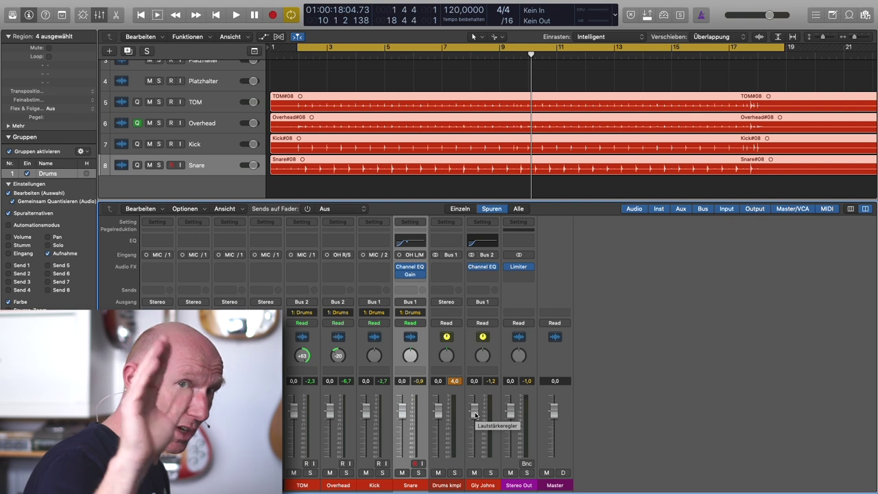
# Play the drum mix and try the Gly Johns bus fader at -2.5 dB and 1.6 dB, ending at -3.0 dB.
pyautogui.press('space')
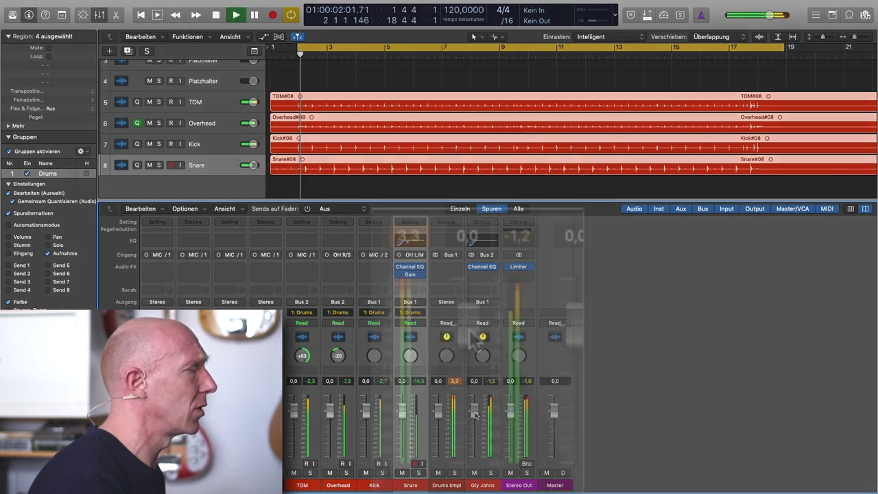
pyautogui.moveTo(475, 415); pyautogui.dragTo(480, 367)
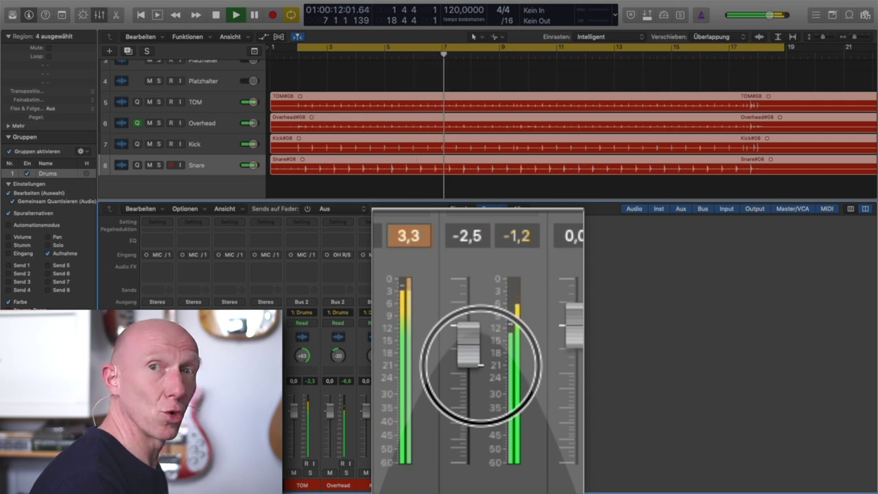
pyautogui.moveTo(481, 366); pyautogui.dragTo(480, 305)
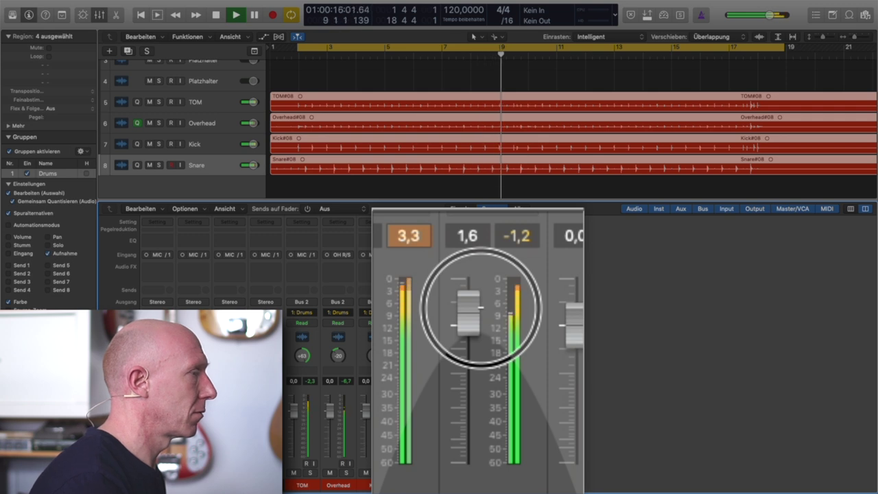
pyautogui.moveTo(480, 309); pyautogui.dragTo(482, 371)
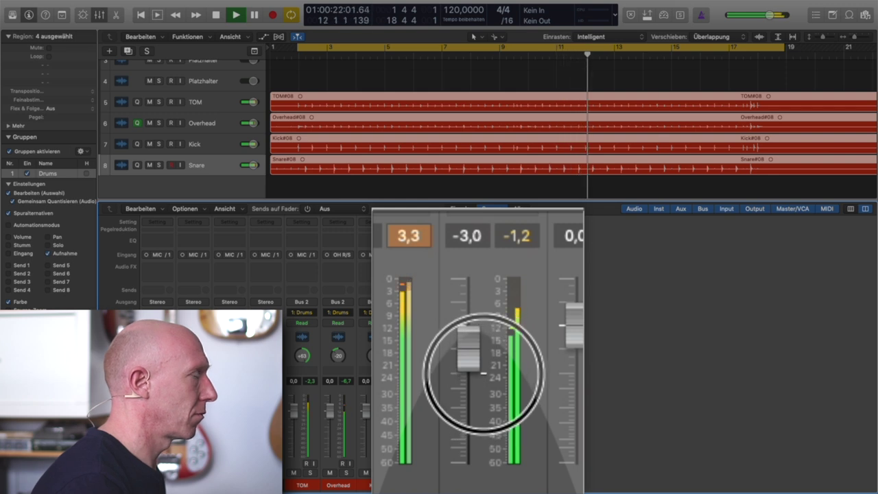